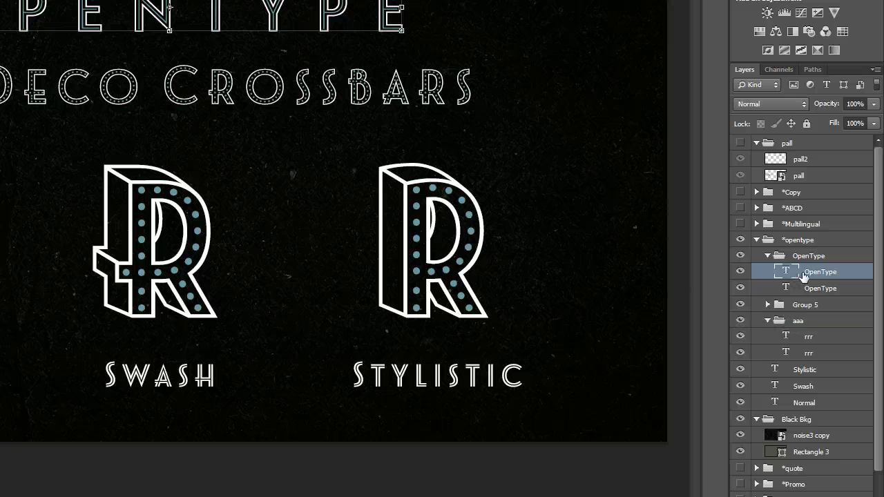
# Duplicate the OpenType type layer with Ctrl+J so the group holds three copies
pyautogui.scroll(-1, 803, 276)
pyautogui.hotkey('ctrl', 'j')
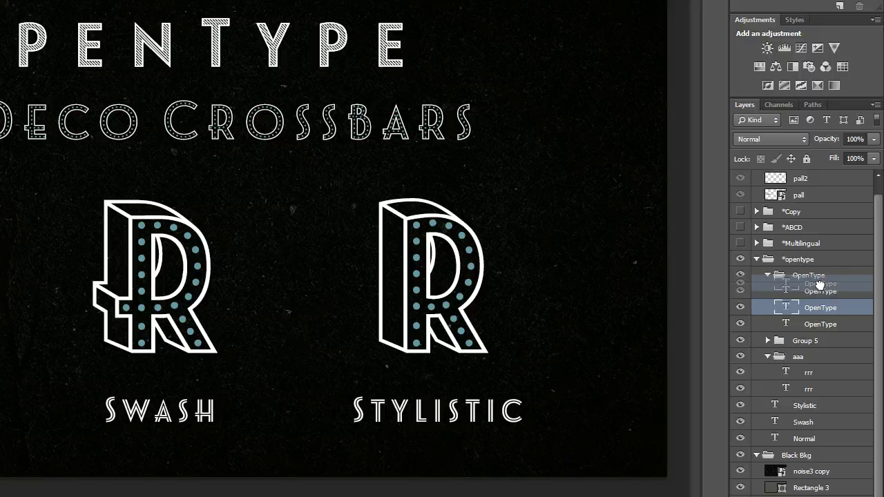
# Select the top OpenType layers and zoom in close on the Y and P letters
pyautogui.click(831, 328)
pyautogui.click(823, 292)
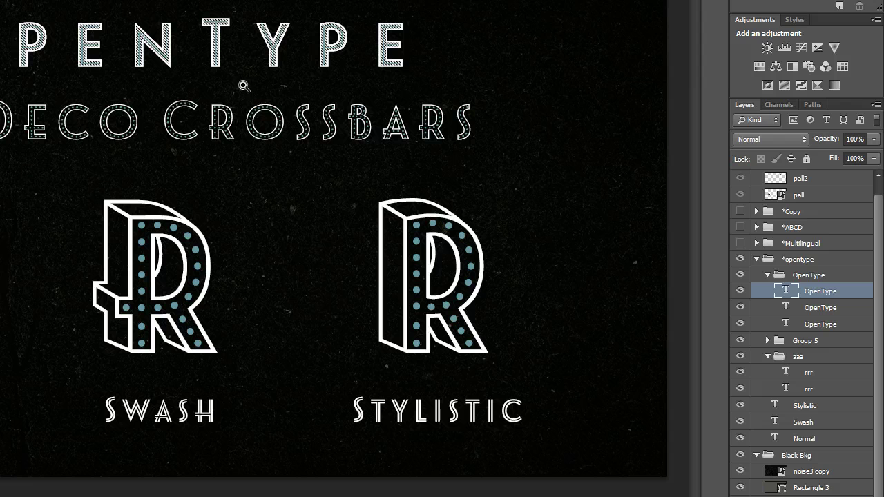
pyautogui.click(336, 59)
pyautogui.click(328, 169)
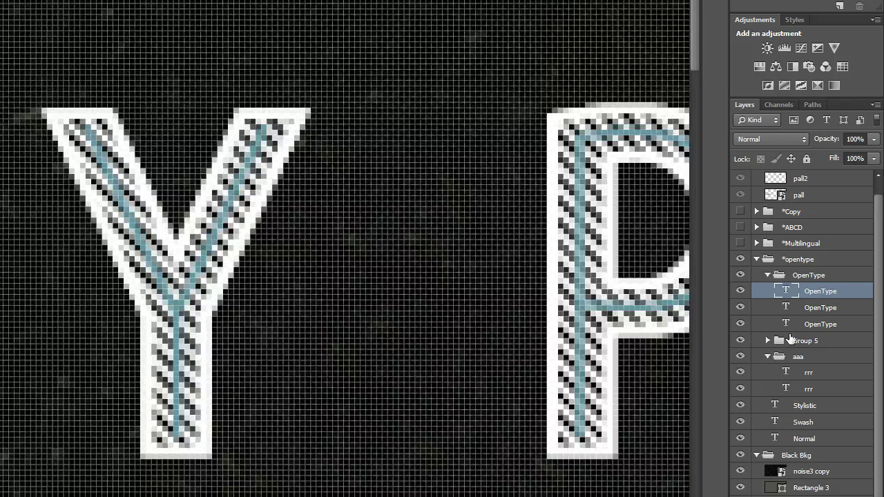
# Show the second OpenType layer, hide the third's hatching, and pan to the title's start
pyautogui.click(740, 307)
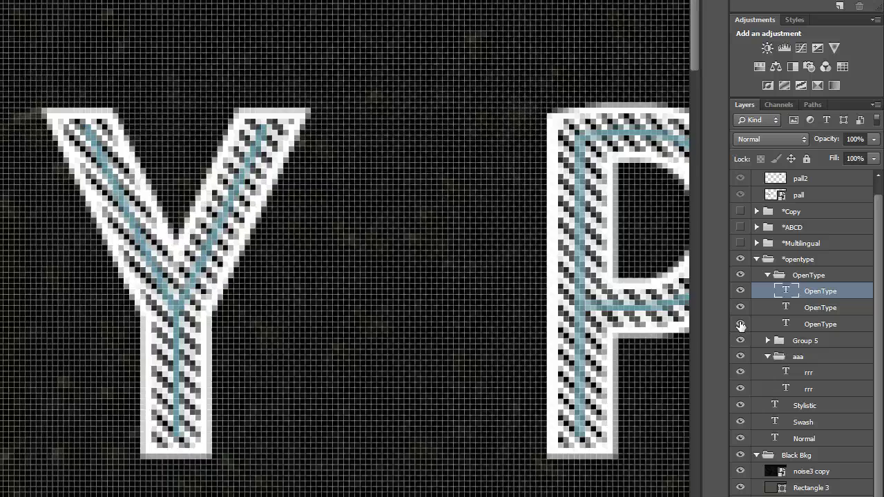
pyautogui.click(740, 323)
pyautogui.scroll(-5, 259, 235)
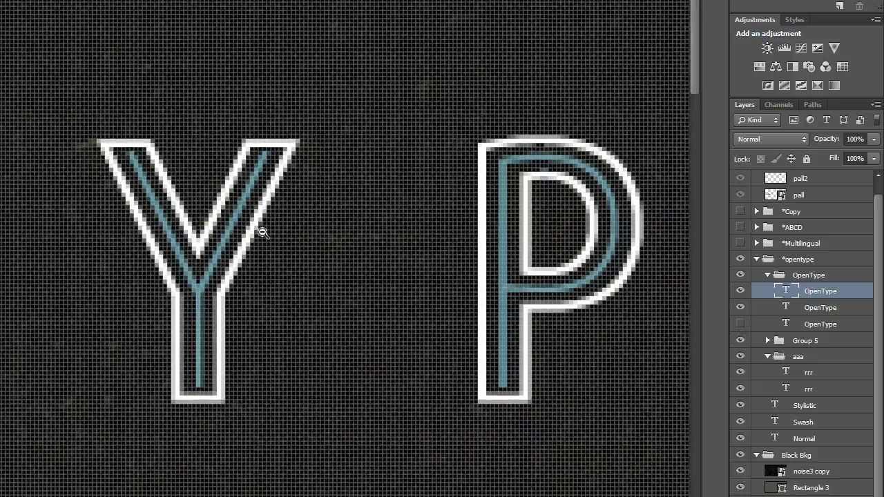
pyautogui.scroll(-2, 259, 235)
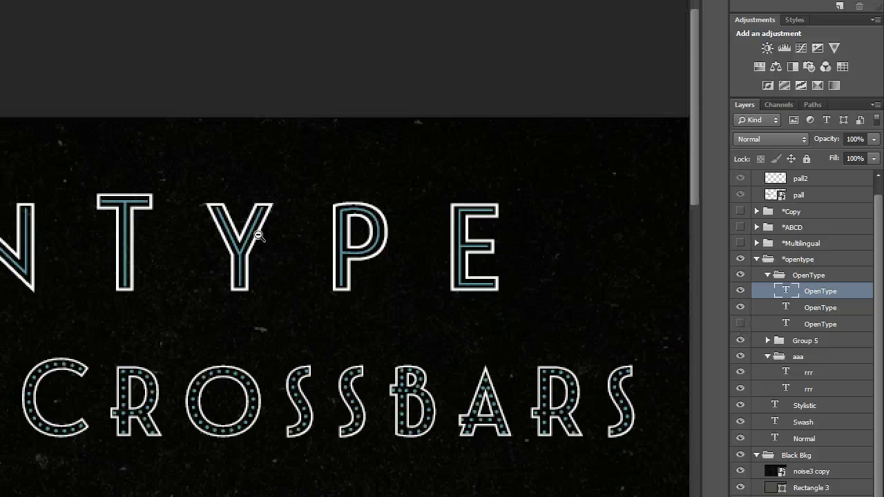
pyautogui.moveTo(154, 355); pyautogui.dragTo(374, 282)
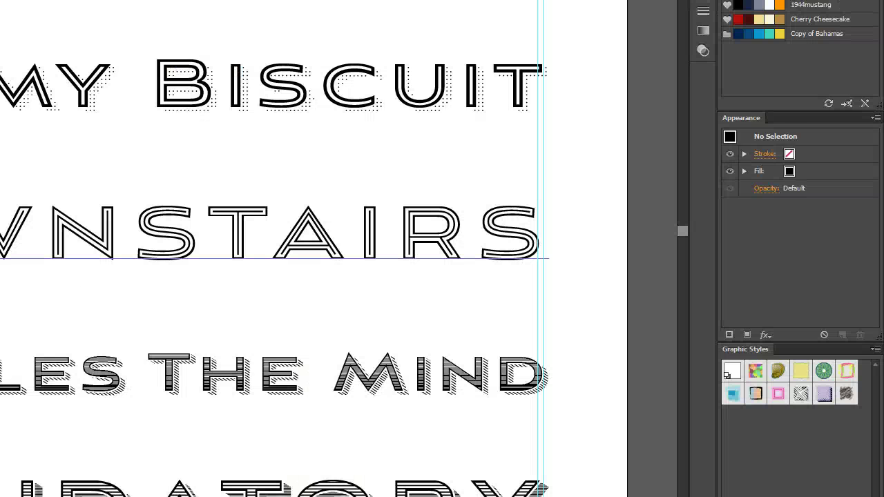
# Copy the DOWNSTAIRS lettering and delete the offset duplicate lying over it
pyautogui.click(237, 235)
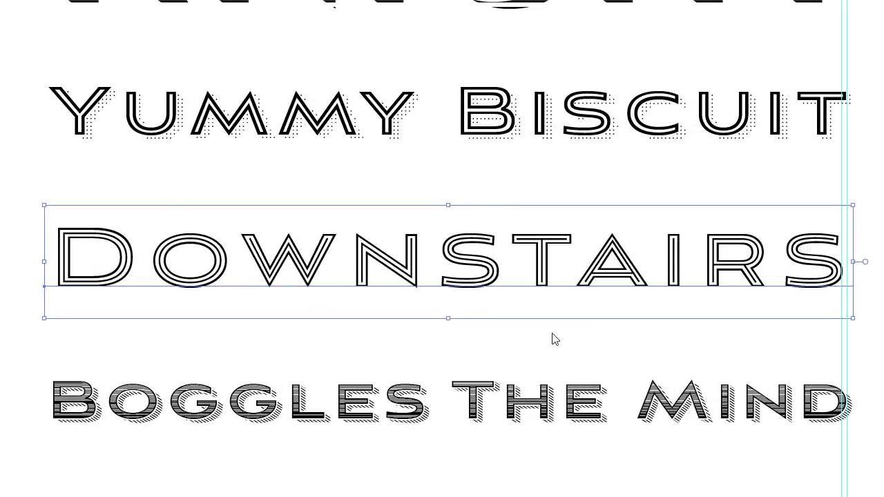
pyautogui.hotkey('ctrl', 'shift', 'a')
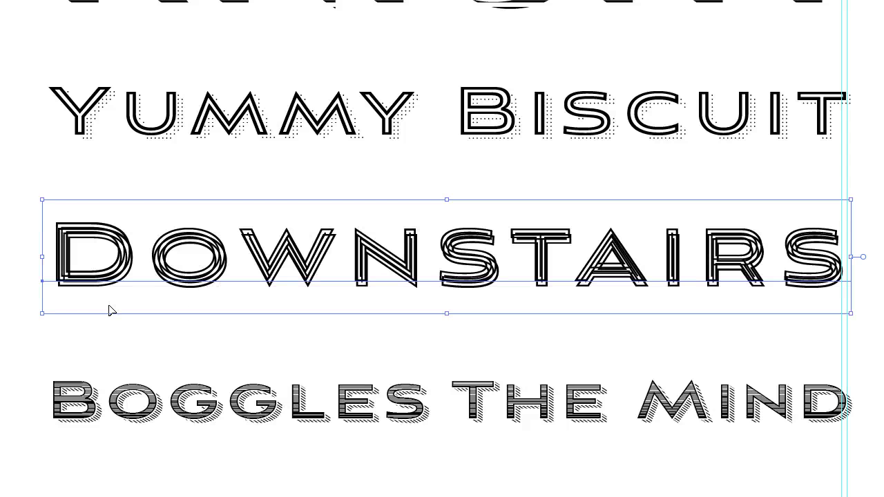
pyautogui.press('Delete')
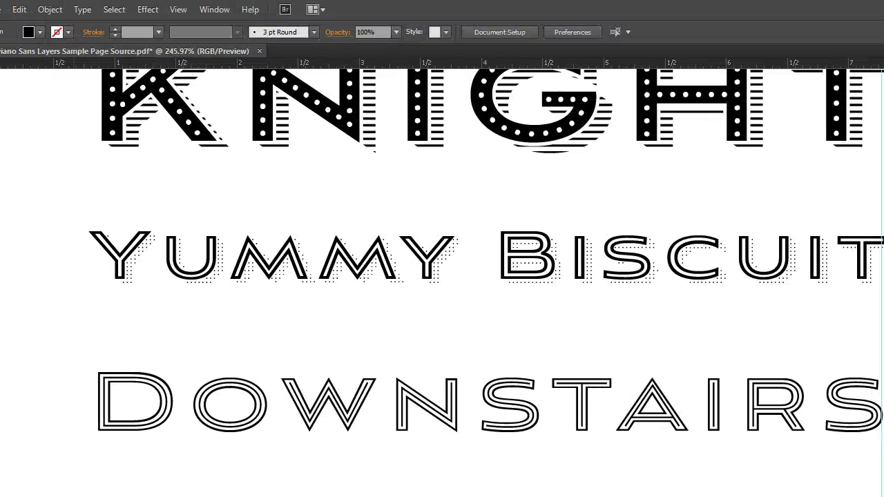
# Paste the DOWNSTAIRS copy with Edit > Paste in Place, then deselect it
pyautogui.click(15, 10)
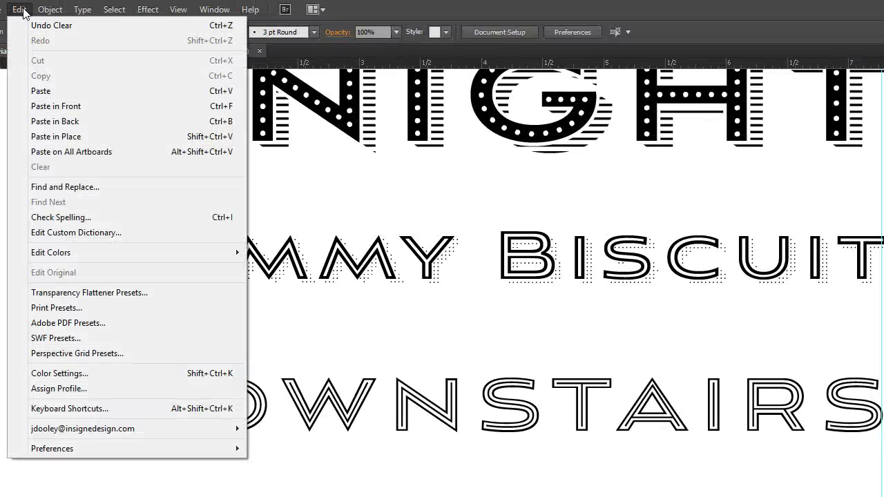
pyautogui.click(58, 136)
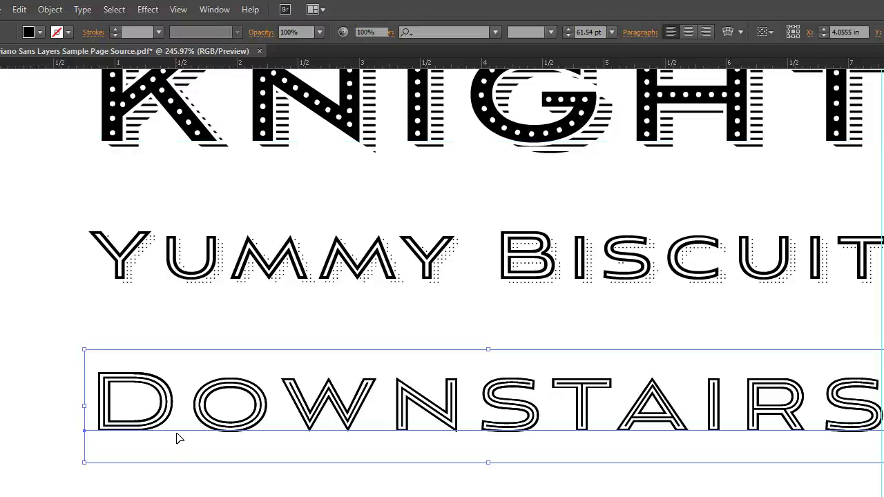
pyautogui.click(178, 438)
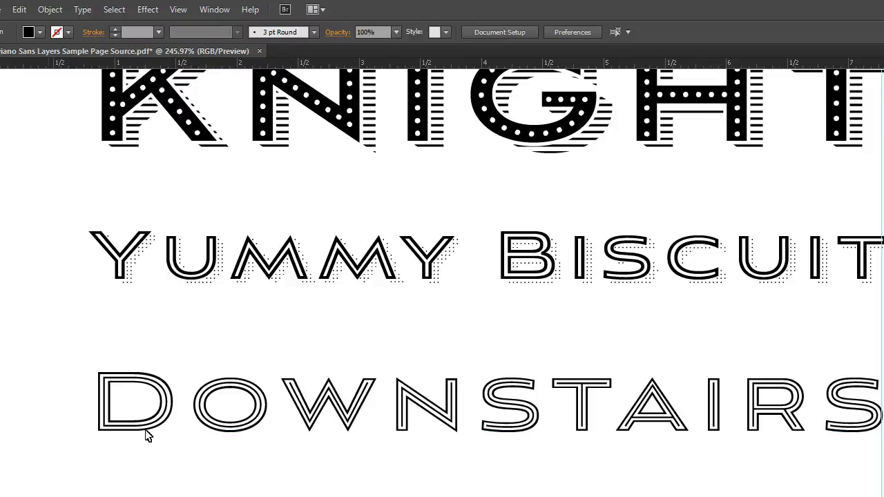
# Select the DOWNSTAIRS text and bring up the OpenType panel beside it
pyautogui.moveTo(67, 447); pyautogui.dragTo(166, 393)
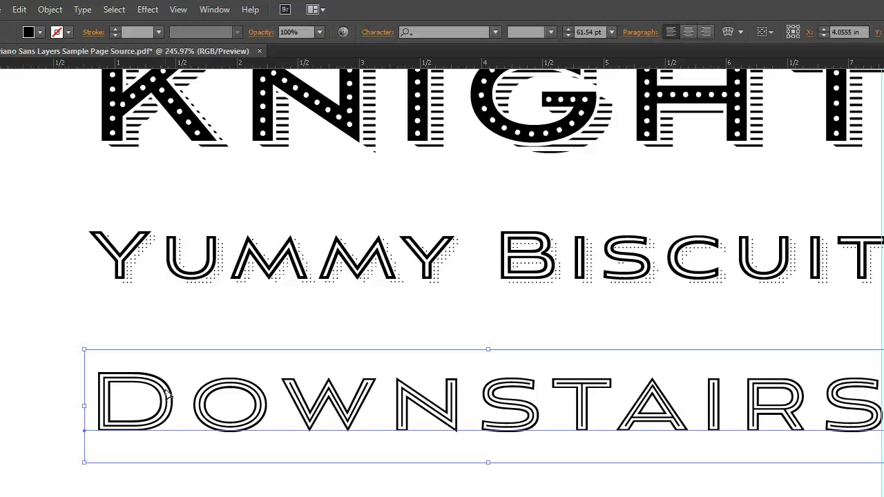
pyautogui.hotkey('ctrl', 'alt', 'shift', 't')
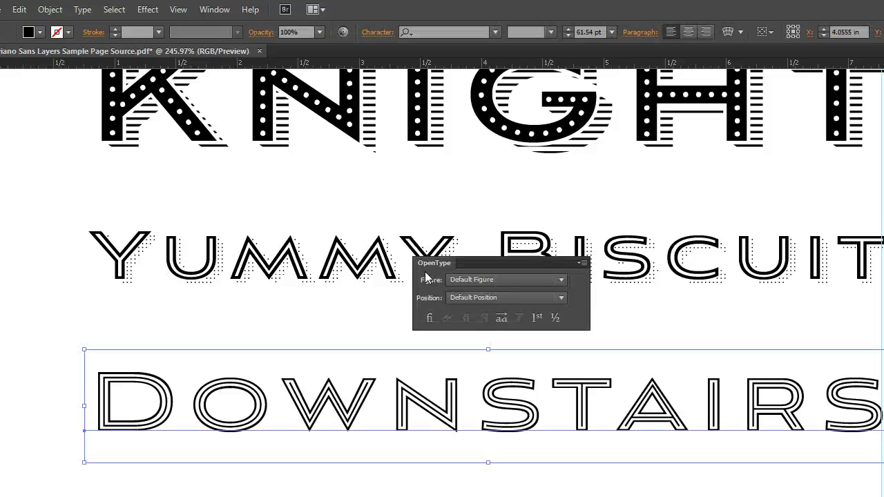
pyautogui.moveTo(431, 283); pyautogui.dragTo(731, 177)
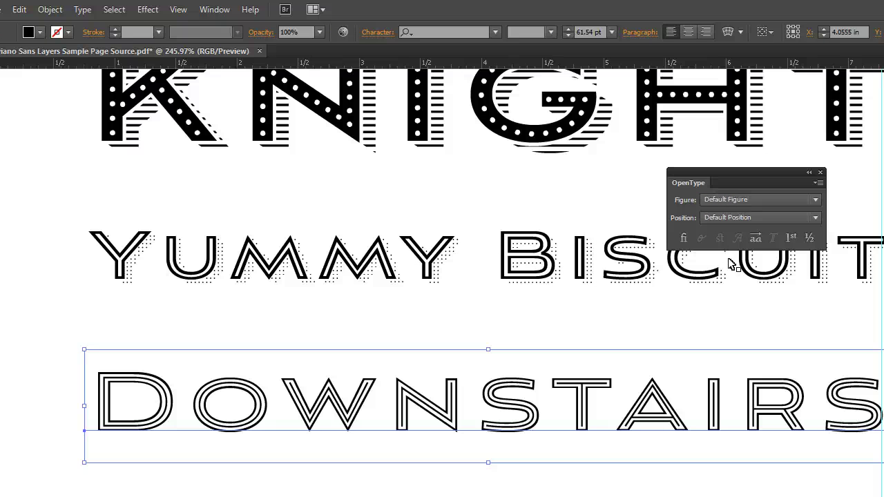
pyautogui.click(24, 450)
pyautogui.click(171, 423)
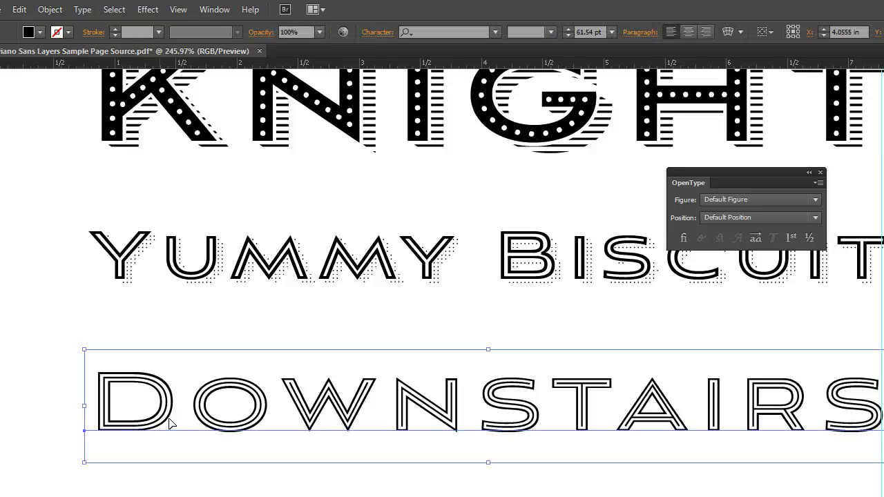
# Try stylistic alternates and swash, ending in Centerline style with swash crossbars on A and R
pyautogui.click(755, 237)
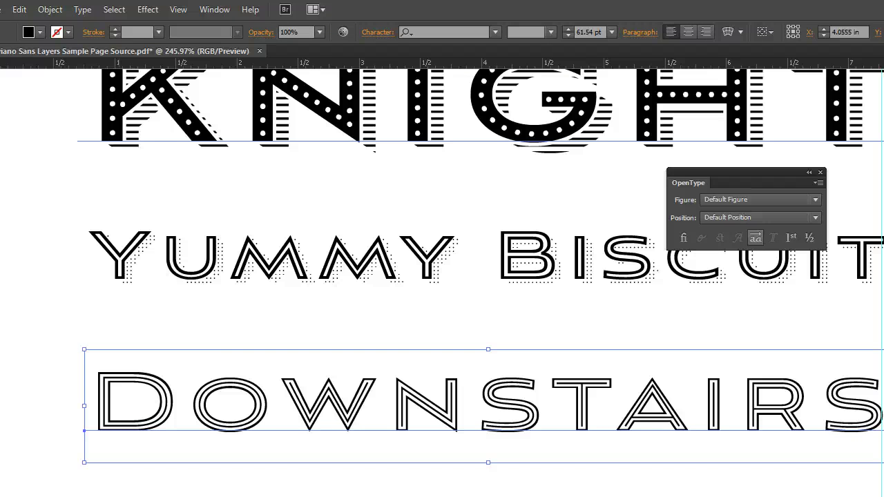
pyautogui.click(755, 238)
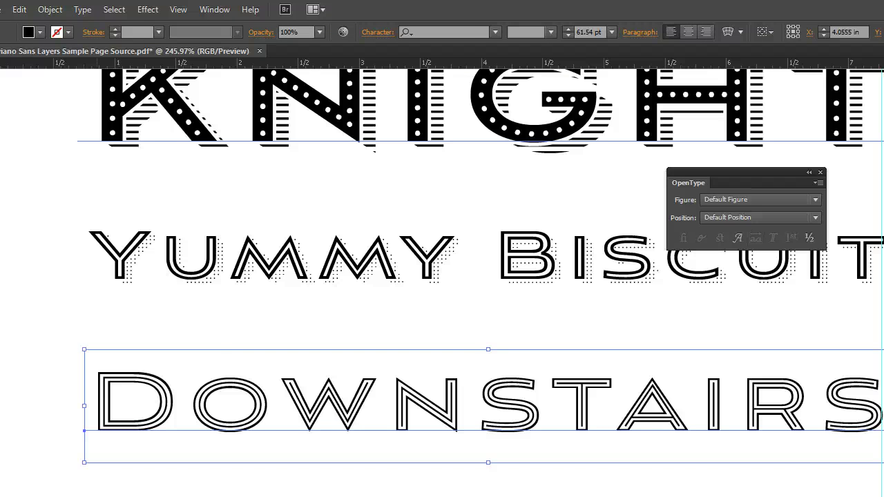
pyautogui.click(739, 239)
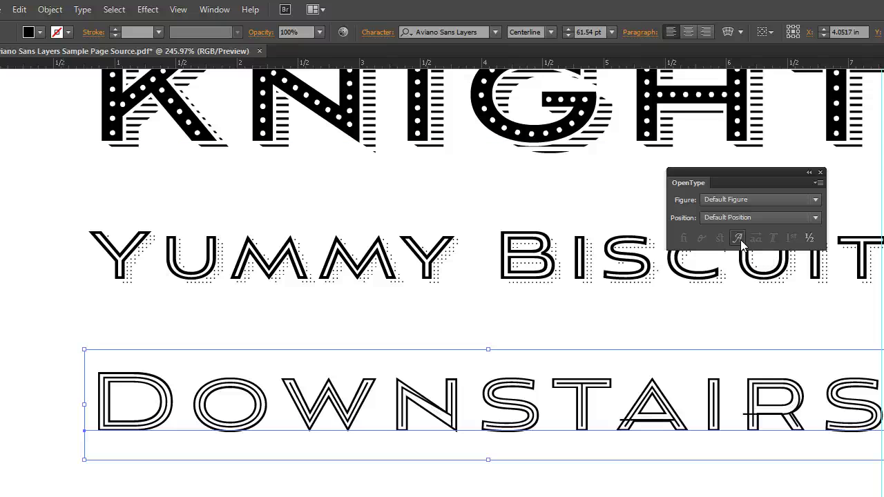
pyautogui.click(740, 239)
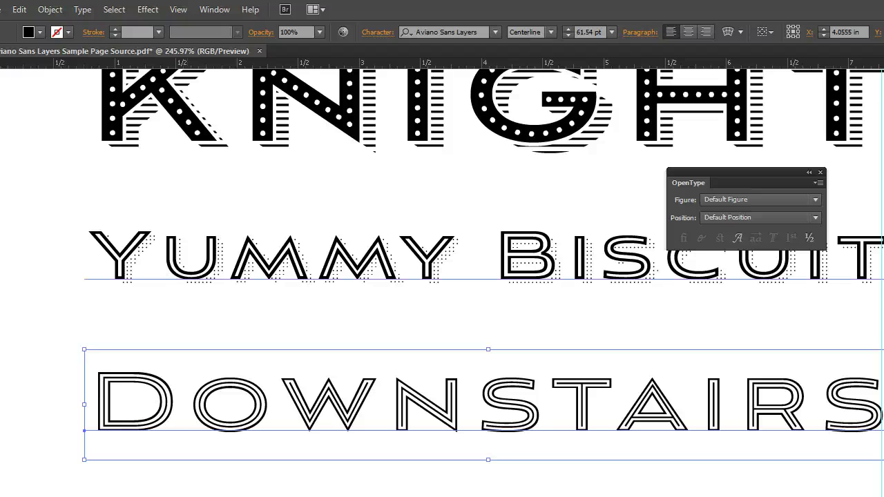
pyautogui.press('Down')
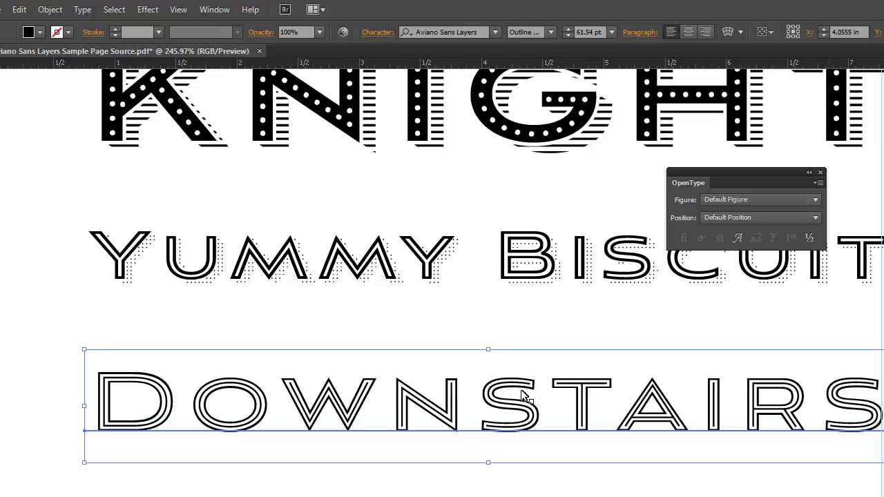
pyautogui.click(737, 238)
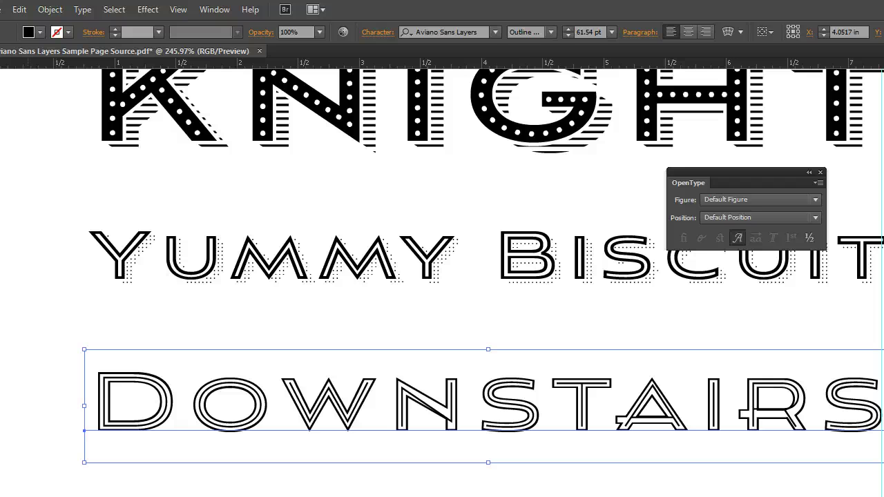
pyautogui.click(736, 239)
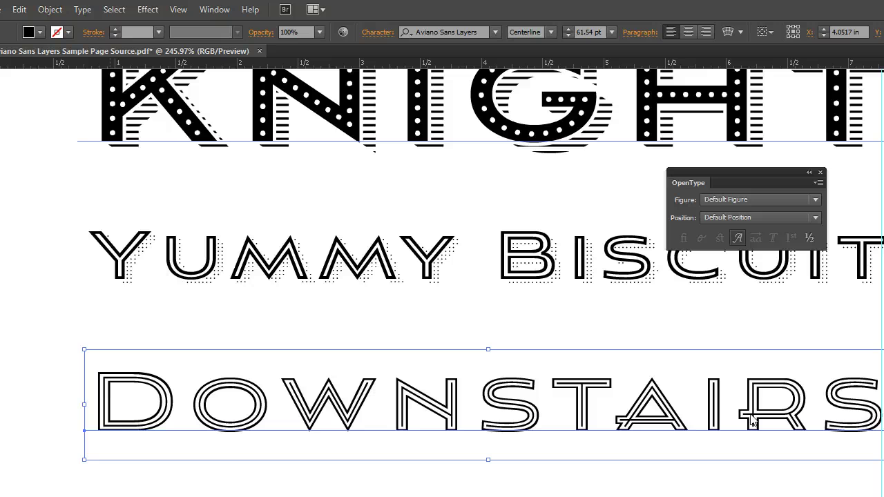
# Zoom in on WNSTA and pan across DOWNSTAIRS to inspect its swash crossbars
pyautogui.press('z')
pyautogui.moveTo(360, 346); pyautogui.dragTo(839, 454)
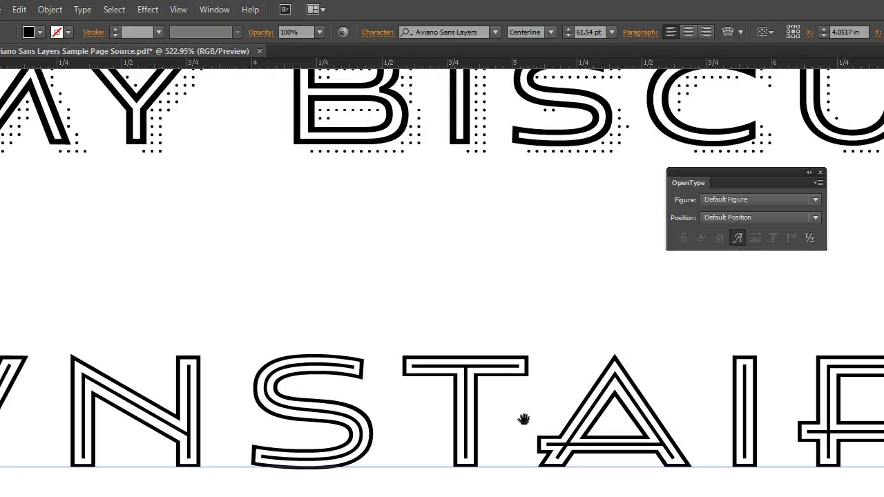
pyautogui.moveTo(524, 419); pyautogui.dragTo(325, 352)
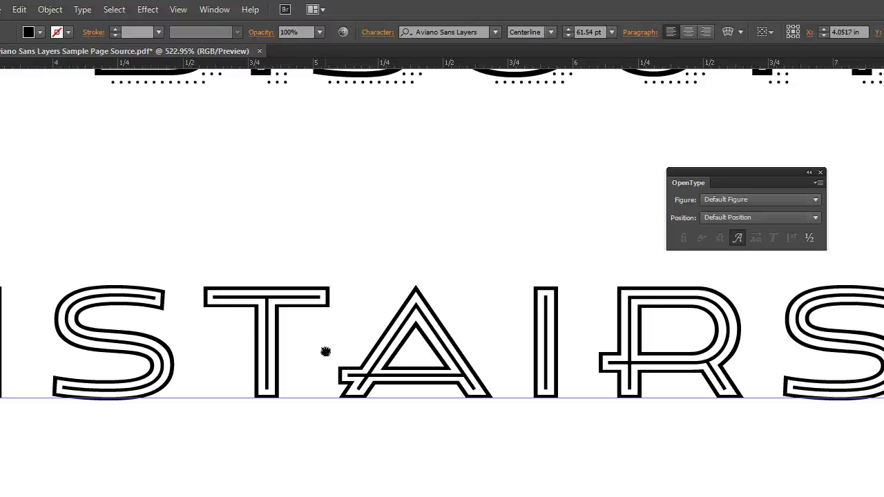
pyautogui.moveTo(104, 454); pyautogui.dragTo(541, 450)
pyautogui.moveTo(80, 308); pyautogui.dragTo(456, 319)
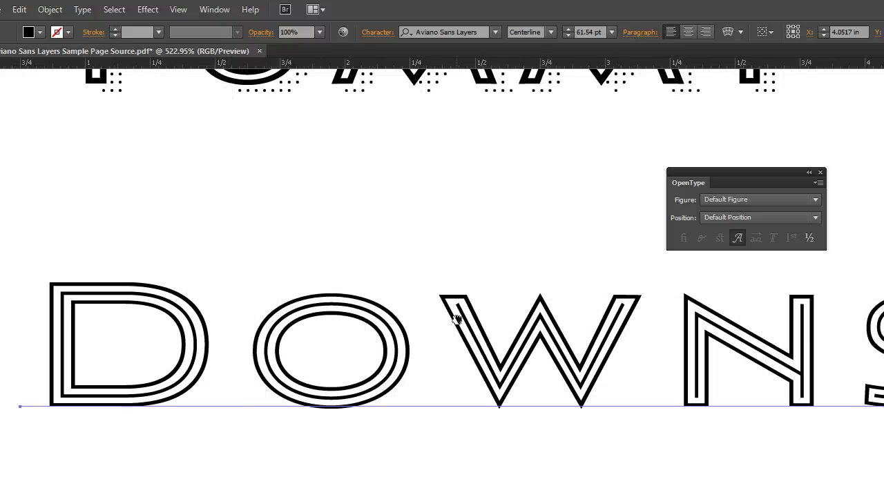
pyautogui.click(124, 366)
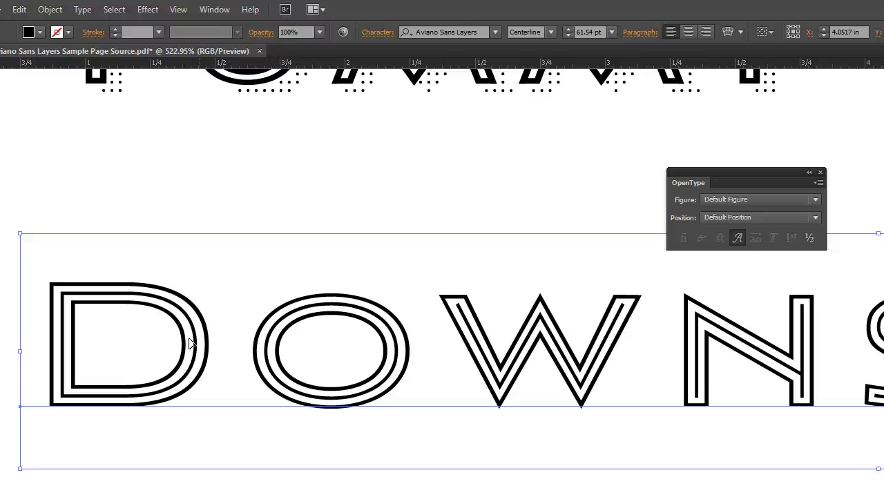
# Scroll down past the BOGGLES lettering to bring the MANDA line into view
pyautogui.scroll(-8, 292, 408)
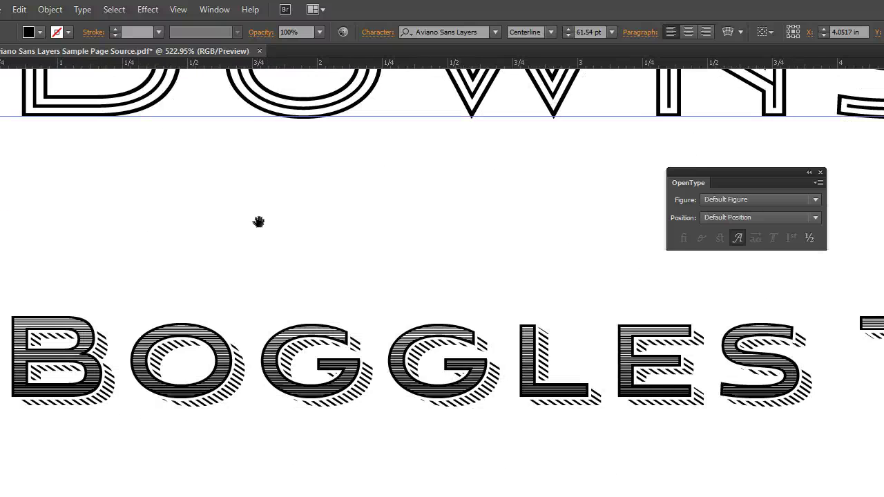
pyautogui.scroll(-3, 325, 428)
pyautogui.moveTo(435, 395); pyautogui.dragTo(394, 220)
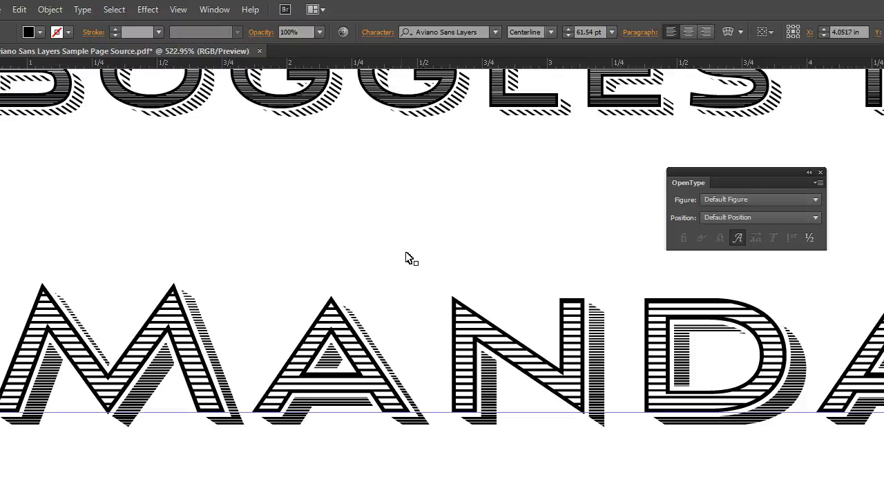
pyautogui.moveTo(253, 302); pyautogui.dragTo(369, 350)
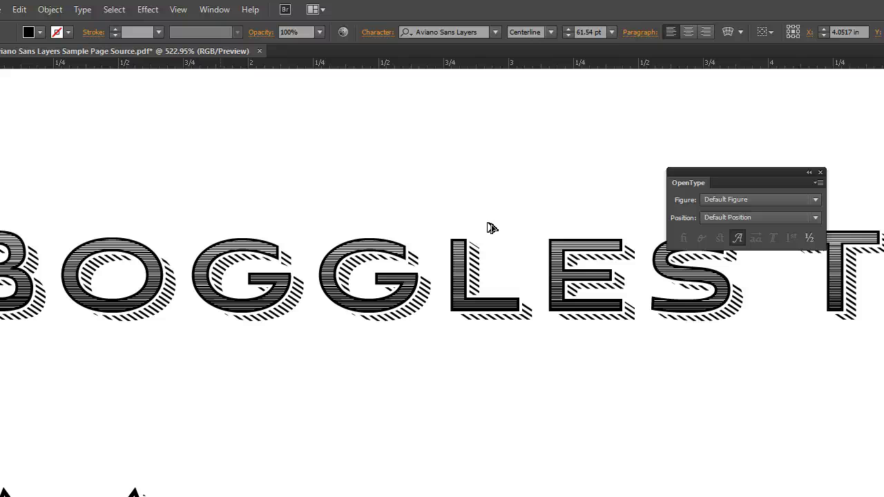
pyautogui.click(314, 198)
pyautogui.click(376, 176)
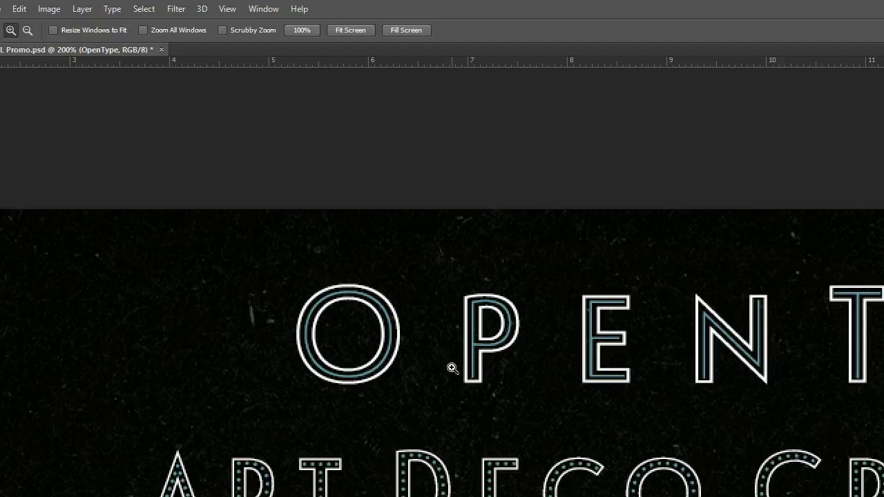
# Zoom out until the whole Art Deco Crossbars poster with its three R glyphs fits
pyautogui.keyDown('alt'); pyautogui.click(602, 436); pyautogui.keyUp('alt')
pyautogui.click(525, 338)
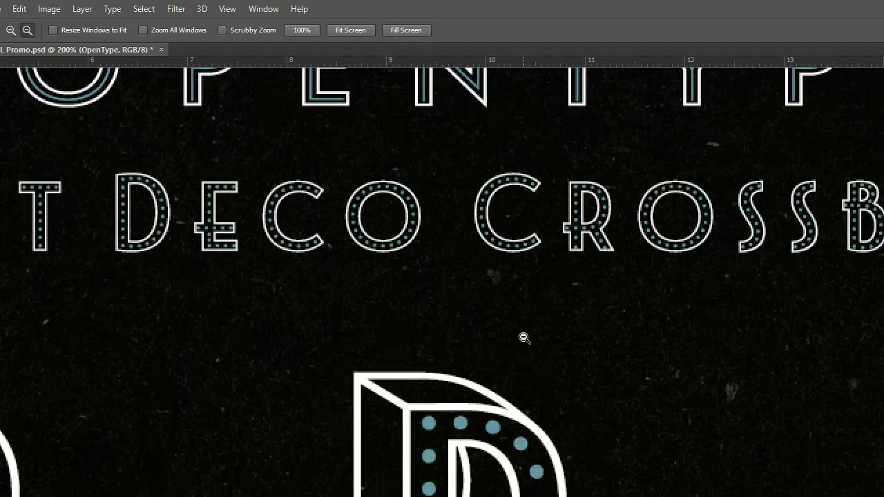
pyautogui.keyDown('alt'); pyautogui.click(525, 338); pyautogui.keyUp('alt')
pyautogui.keyDown('alt'); pyautogui.click(441, 351); pyautogui.keyUp('alt')
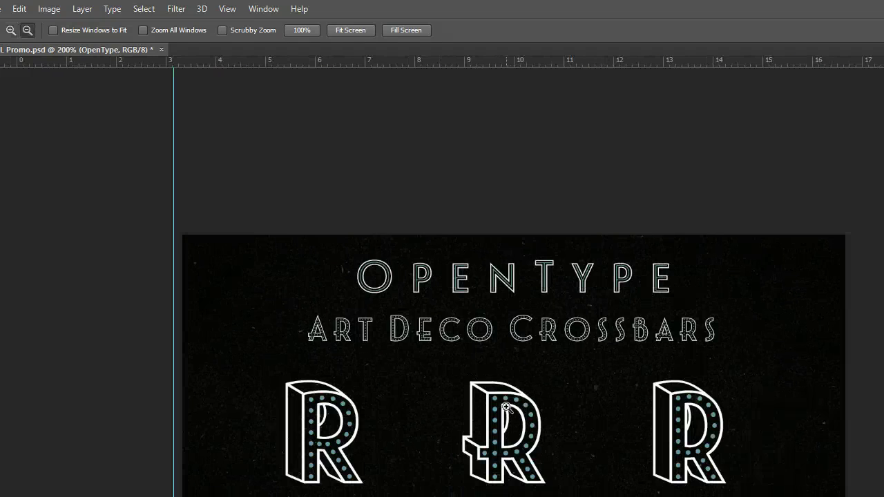